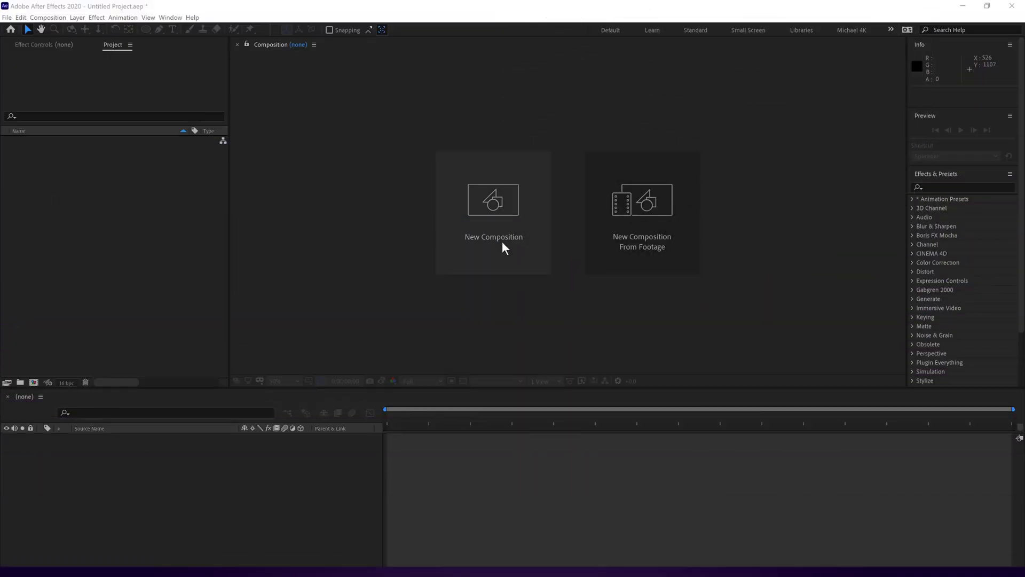
Create Comp 1 from the HDTV 1080 25 preset at 1920×1080, 25 fps, 5 seconds.
{"action": "left_click", "coordinate": [494, 214]}
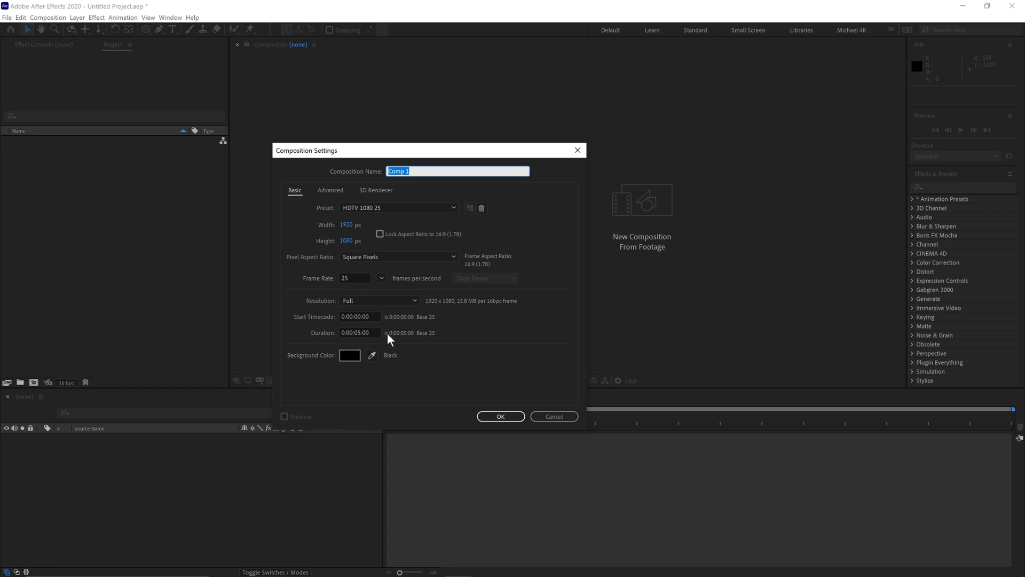
{"action": "left_click", "coordinate": [508, 416]}
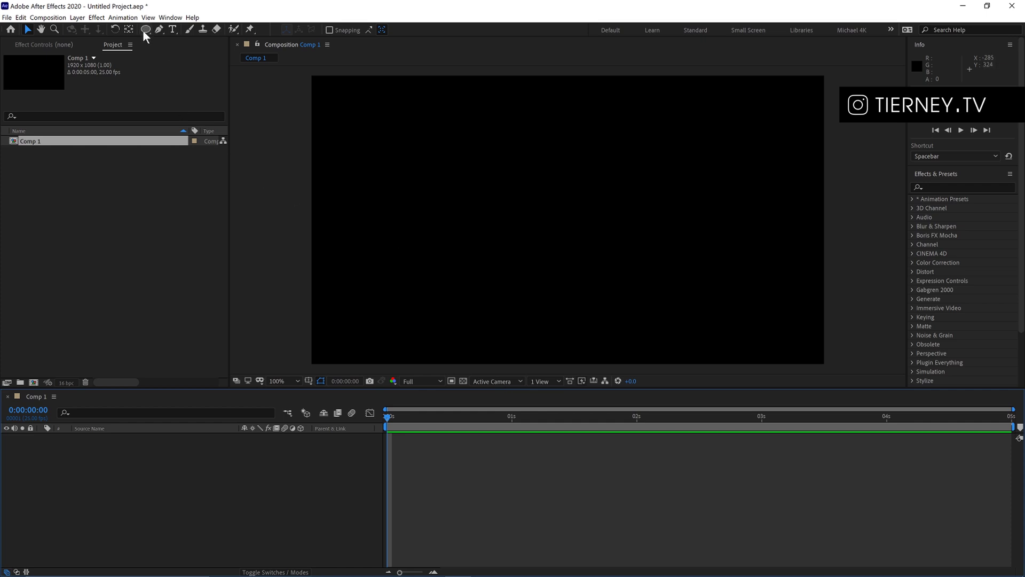
Draw a perfect white circle with the Ellipse Tool in the frame's upper left.
{"action": "left_click", "coordinate": [142, 30]}
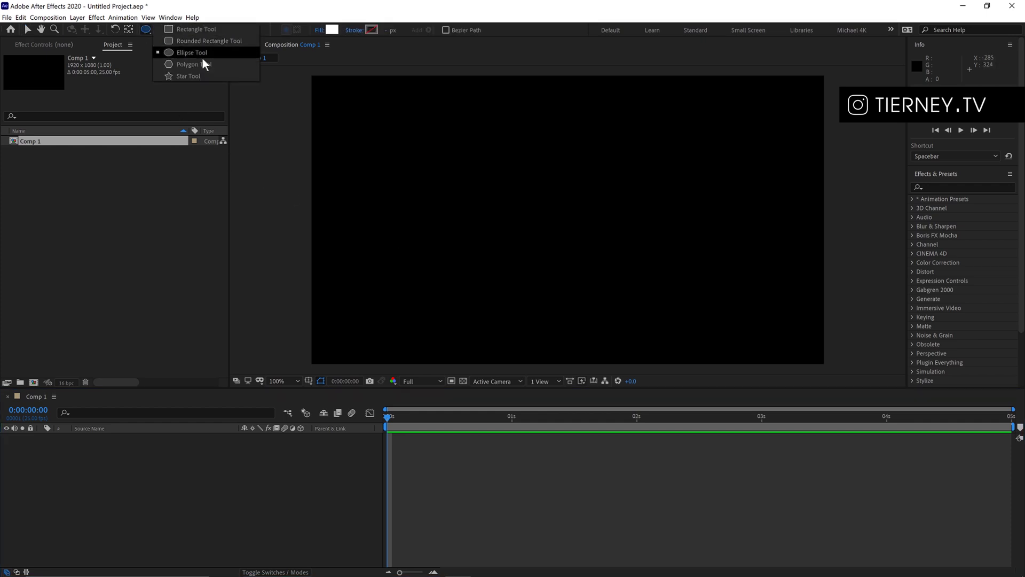
{"action": "left_click", "coordinate": [209, 52]}
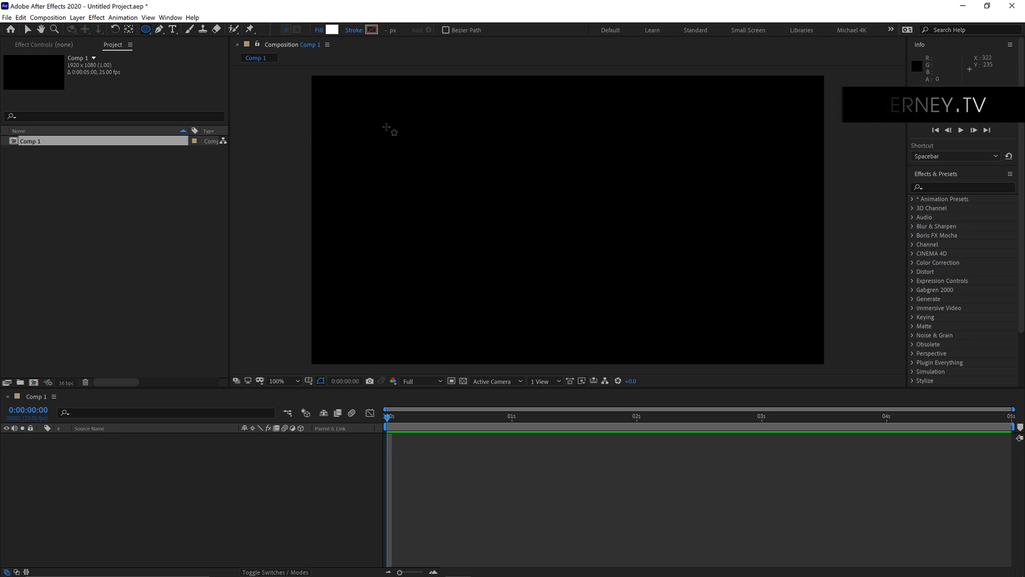
{"action": "mouse_move", "coordinate": [372, 115]}
{"action": "left_mouse_down"}
{"action": "mouse_move", "coordinate": [414, 151]}
{"action": "mouse_move", "coordinate": [488, 180]}
{"action": "left_mouse_up"}
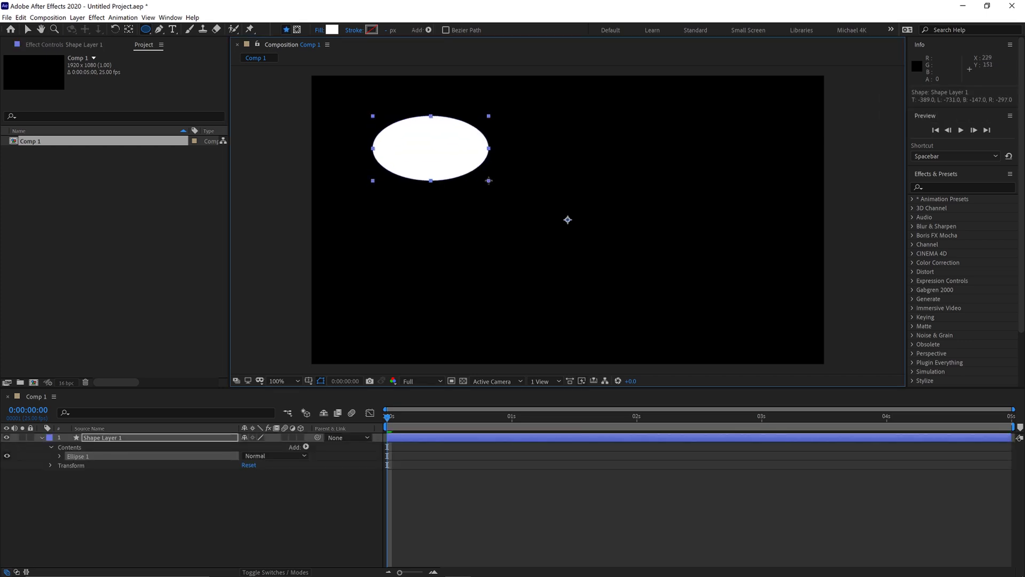
{"action": "key", "text": "shift"}
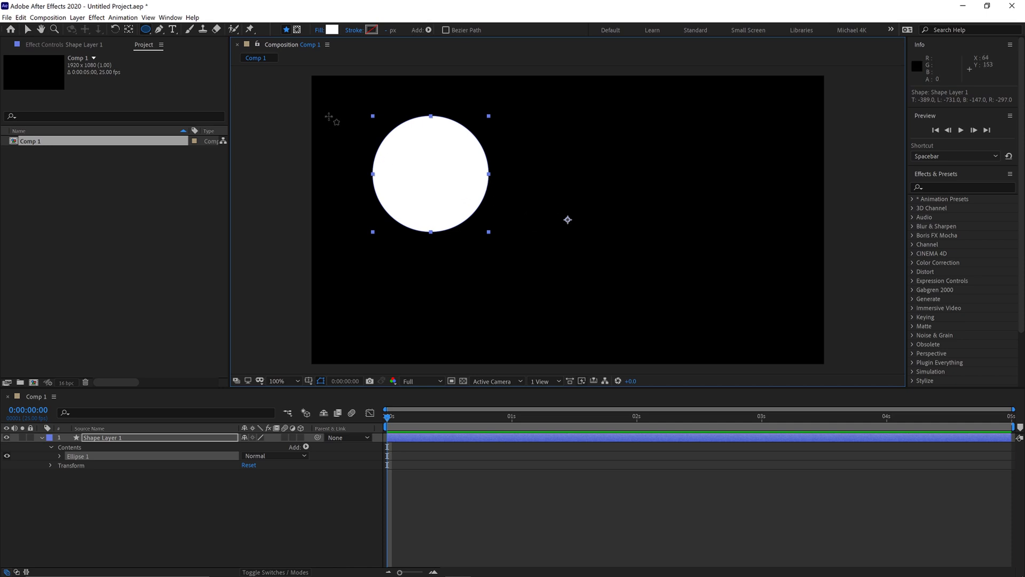
Centre the circle's anchor point and give its Position the expression wiggle(1,150).
{"action": "left_click", "coordinate": [129, 29]}
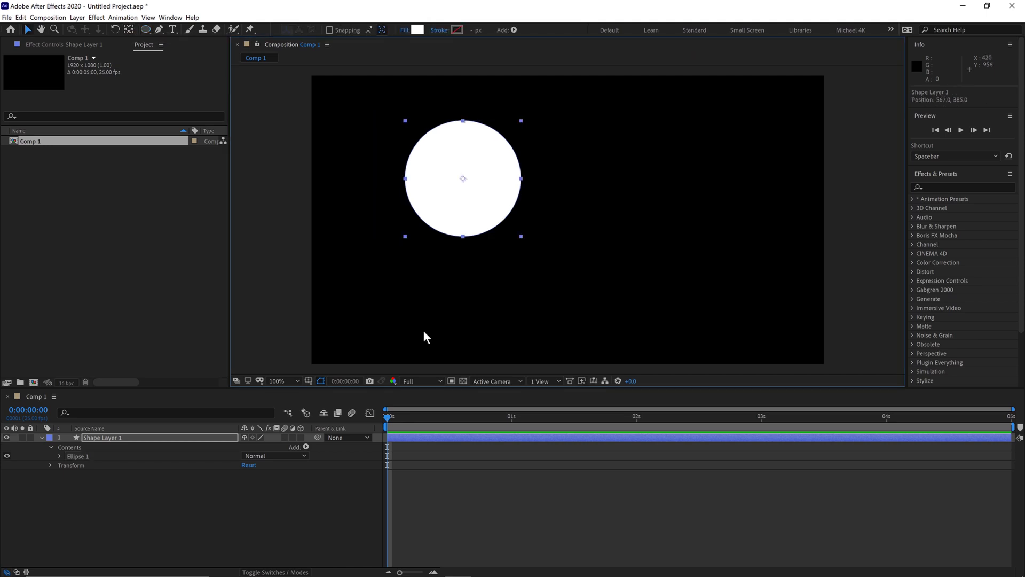
{"action": "key", "text": "p"}
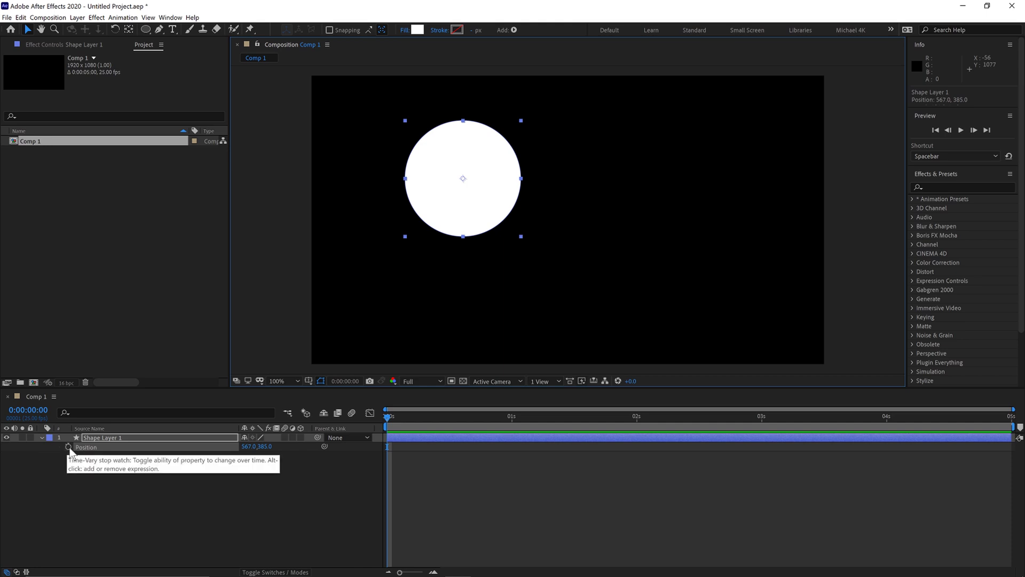
{"action": "left_click", "coordinate": [69, 447]}
{"action": "type", "text": "wiggl"}
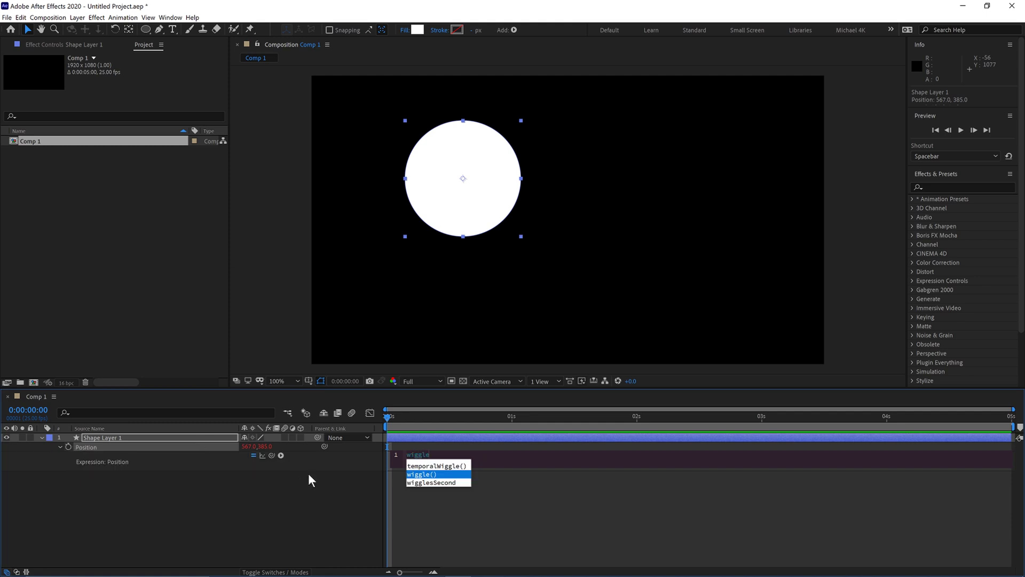
{"action": "type", "text": "e"}
{"action": "left_click", "coordinate": [427, 474]}
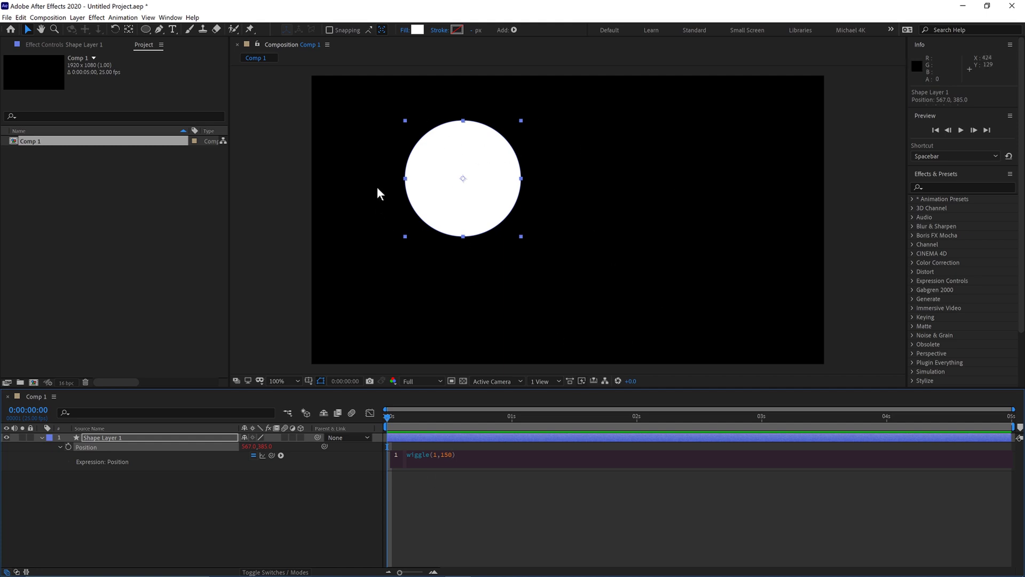
Commit the wiggle(1,150) expression, preview the drifting circle, and duplicate its shape layer.
{"action": "left_click", "coordinate": [451, 414]}
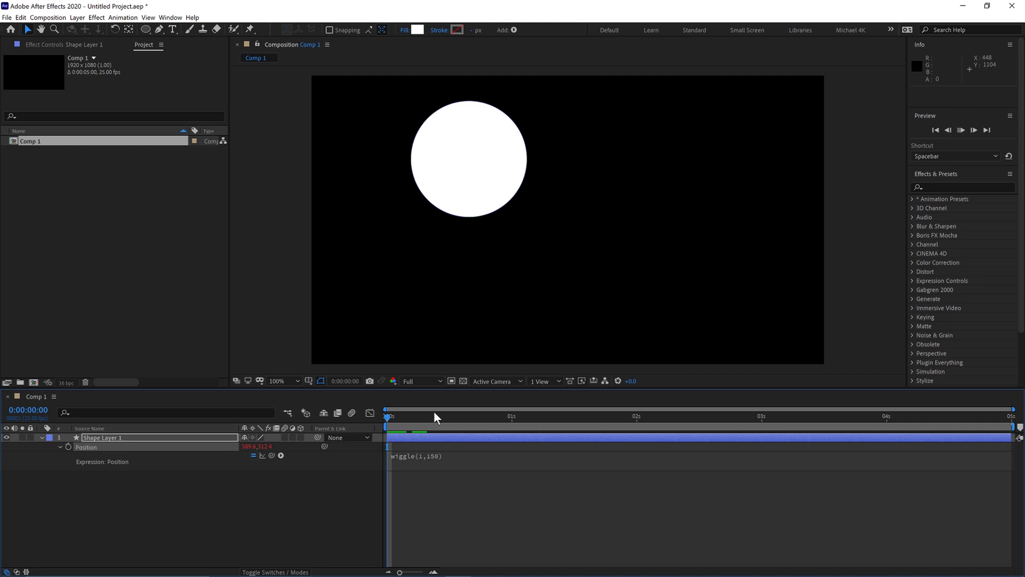
{"action": "key", "text": "space"}
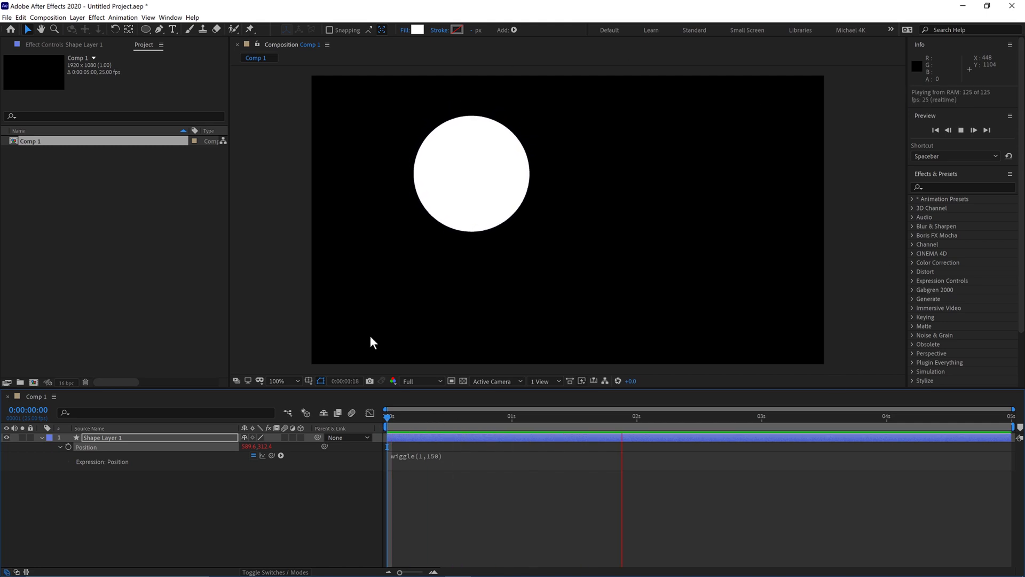
{"action": "left_click", "coordinate": [481, 414]}
{"action": "left_click", "coordinate": [117, 437]}
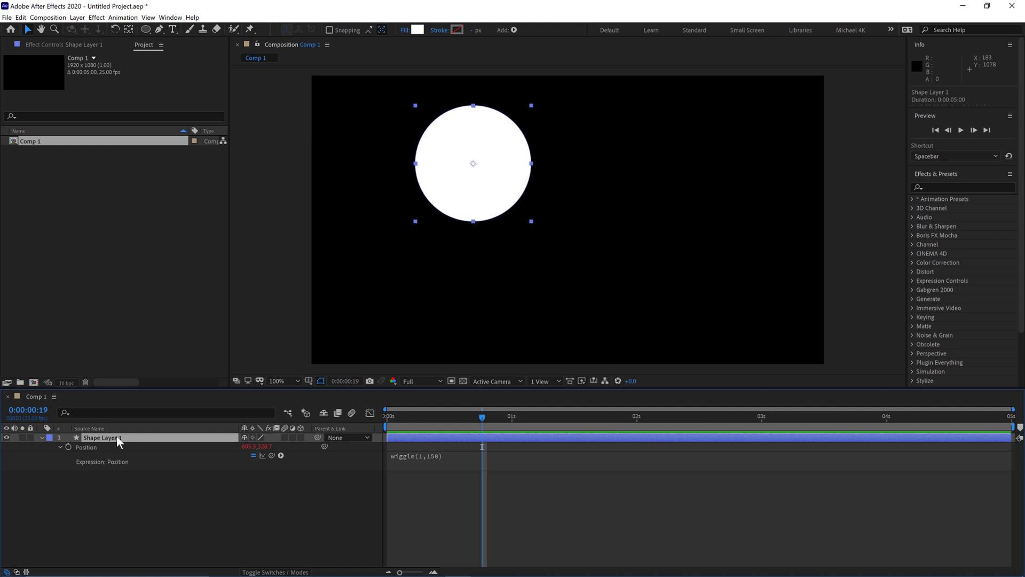
{"action": "key", "text": "ctrl+d"}
{"action": "key", "text": "ctrl+d"}
{"action": "key", "text": "ctrl+d"}
{"action": "key", "text": "ctrl+d"}
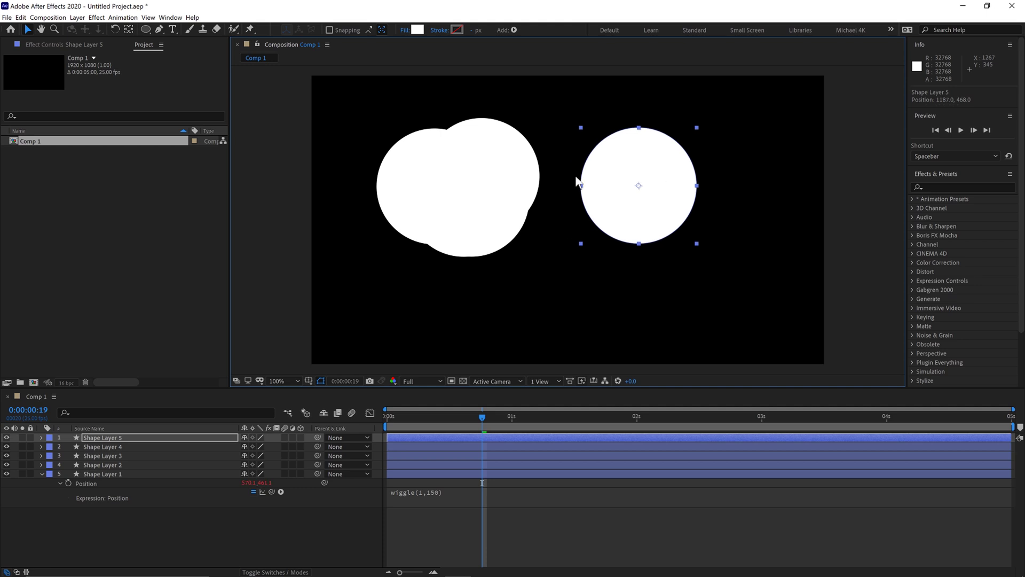
Spread the five circles across the frame and shrink the lower-left one.
{"action": "left_click_drag", "start_coordinate": [511, 167], "coordinate": [534, 209]}
{"action": "left_click_drag", "start_coordinate": [602, 268], "coordinate": [698, 282]}
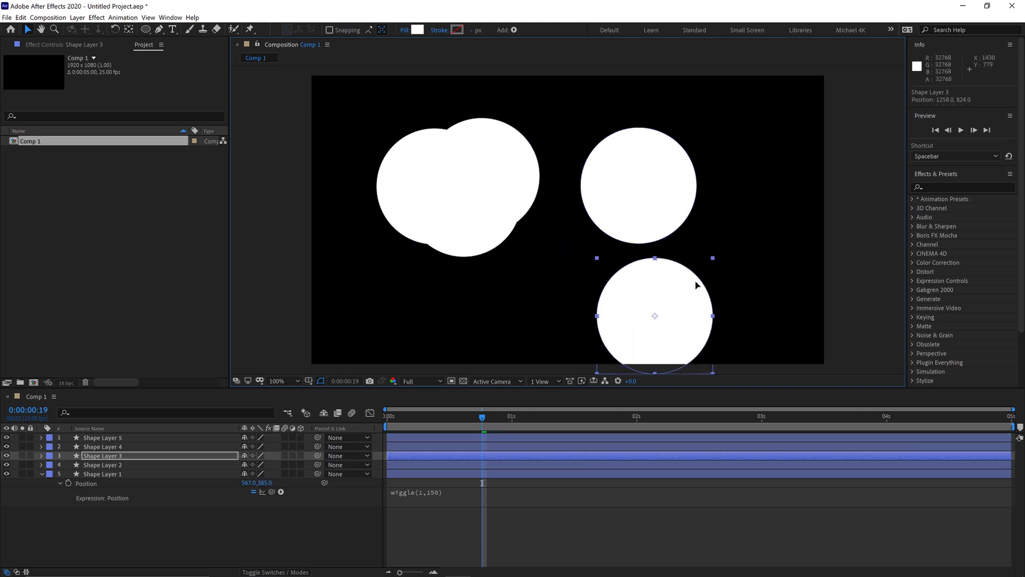
{"action": "left_click_drag", "start_coordinate": [681, 223], "coordinate": [733, 208]}
{"action": "left_click_drag", "start_coordinate": [490, 187], "coordinate": [411, 149]}
{"action": "left_click_drag", "start_coordinate": [522, 174], "coordinate": [588, 153]}
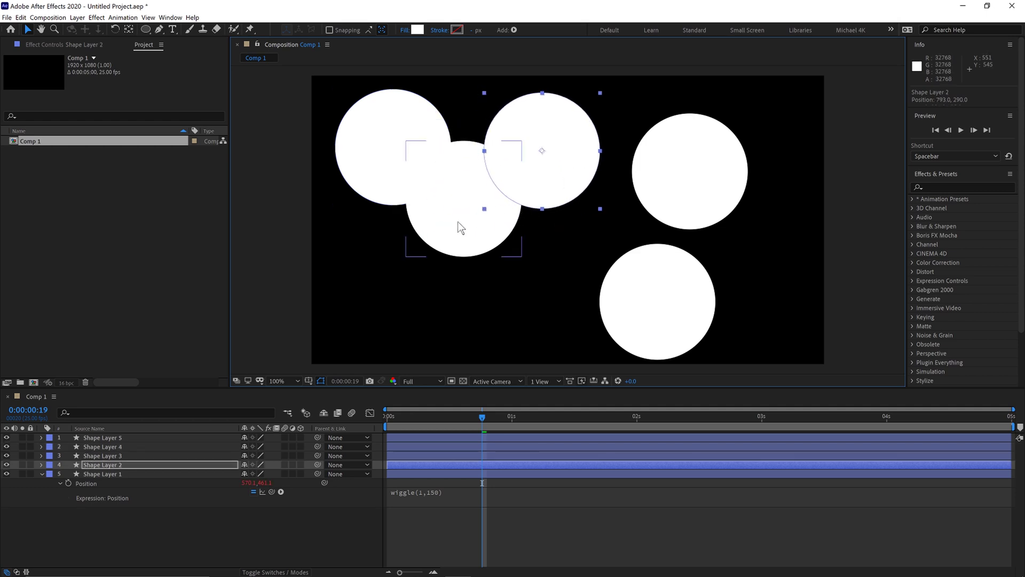
{"action": "left_click_drag", "start_coordinate": [460, 227], "coordinate": [426, 295]}
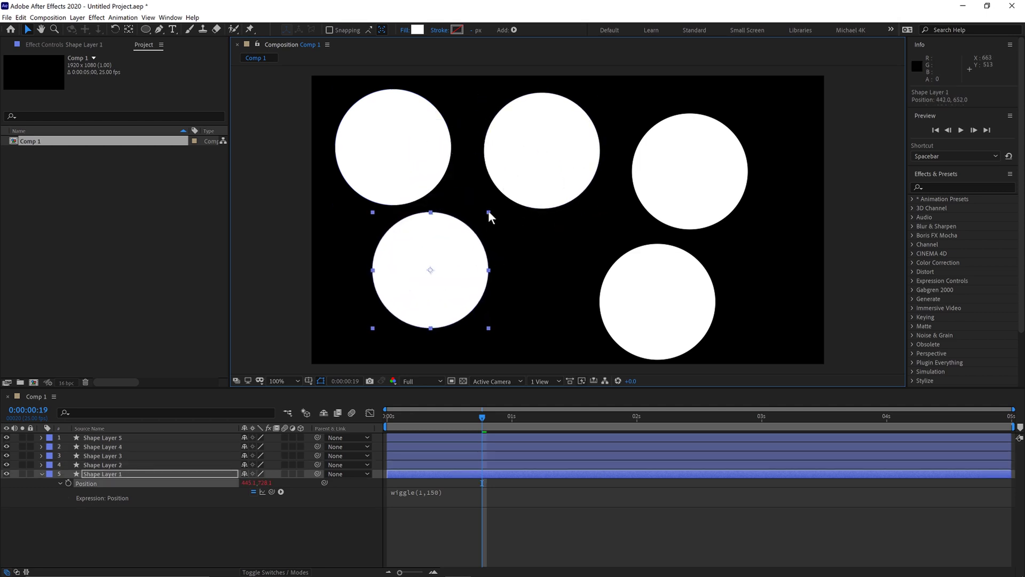
{"action": "left_click_drag", "start_coordinate": [488, 213], "coordinate": [464, 236]}
Shrink the top-middle, top-right and bottom circles to 58%, 74% and 67%, then go to 0:00:02:00.
{"action": "left_click", "coordinate": [542, 135]}
{"action": "left_click_drag", "start_coordinate": [600, 93], "coordinate": [575, 118]}
{"action": "left_click", "coordinate": [703, 152]}
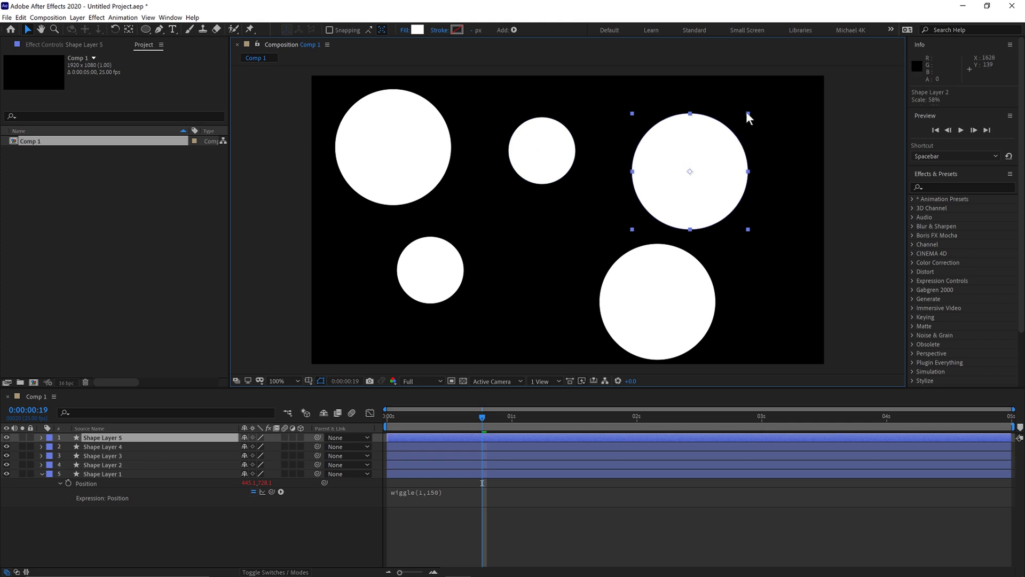
{"action": "left_click_drag", "start_coordinate": [747, 113], "coordinate": [733, 128]}
{"action": "left_click", "coordinate": [706, 258]}
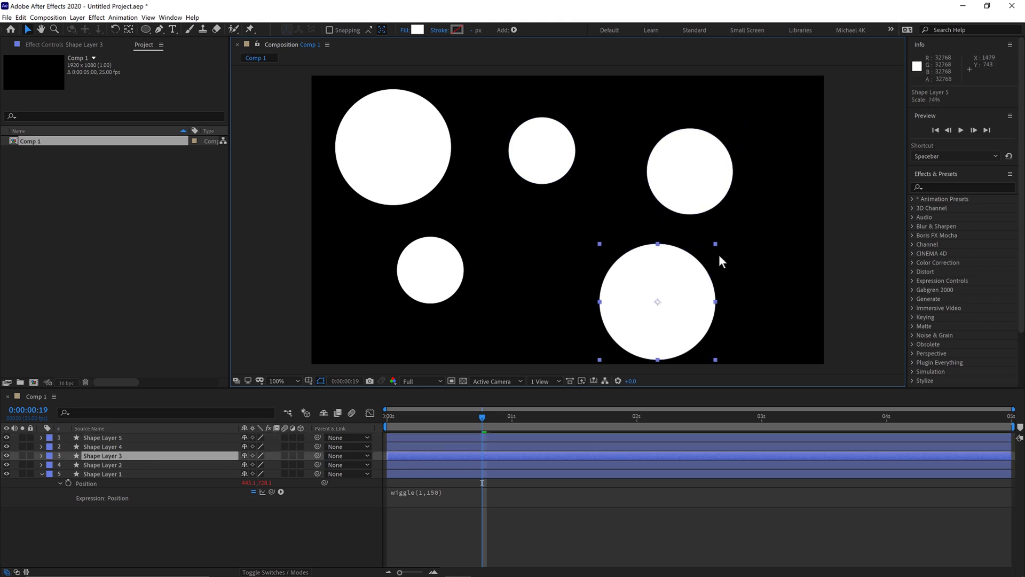
{"action": "left_click_drag", "start_coordinate": [715, 244], "coordinate": [697, 256]}
{"action": "left_click_drag", "start_coordinate": [450, 421], "coordinate": [825, 400]}
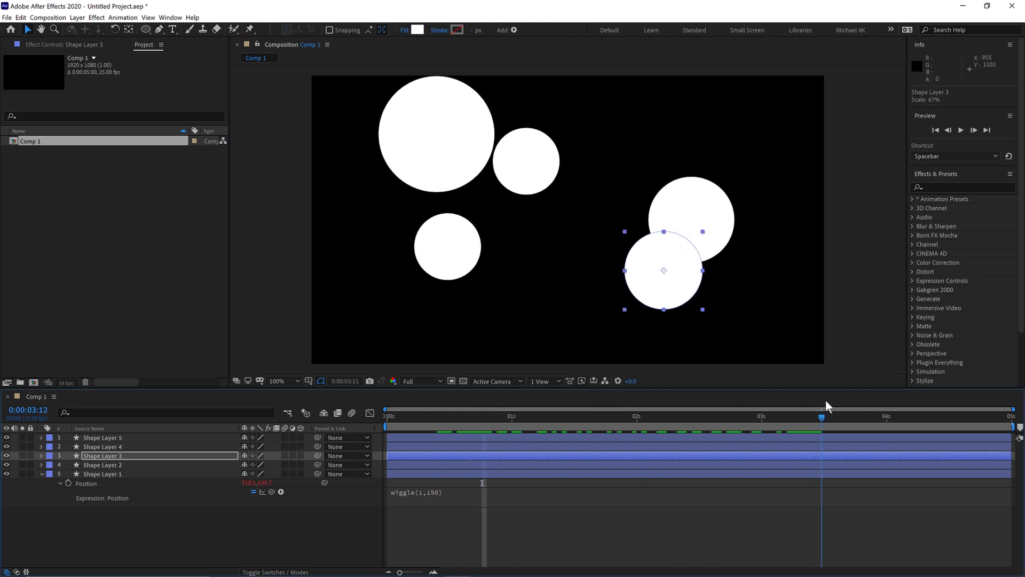
{"action": "left_click_drag", "start_coordinate": [642, 417], "coordinate": [637, 421]}
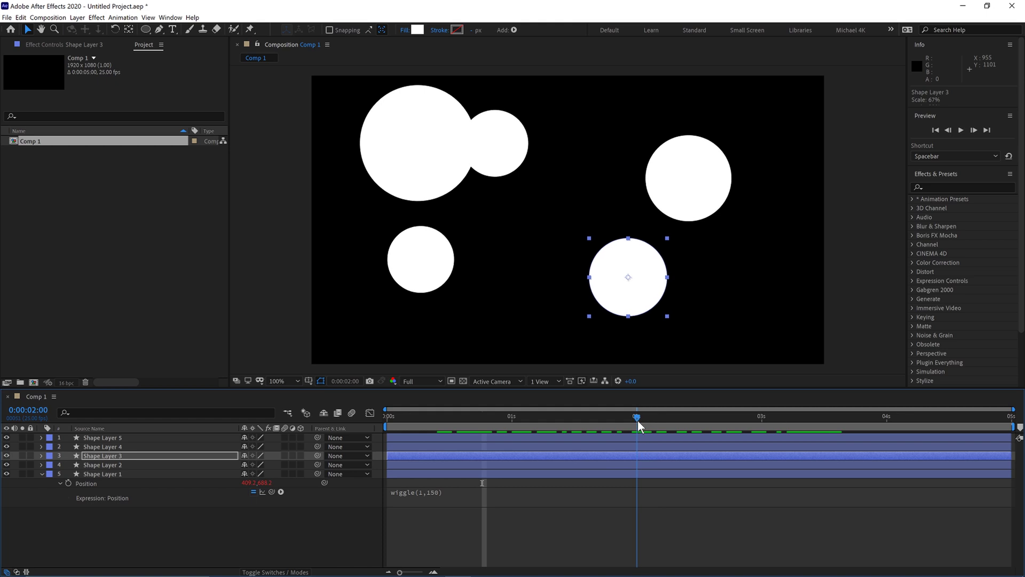
Add Position keyframes at 0:00:02:00 on all five circle layers.
{"action": "left_click_drag", "start_coordinate": [216, 549], "coordinate": [56, 425]}
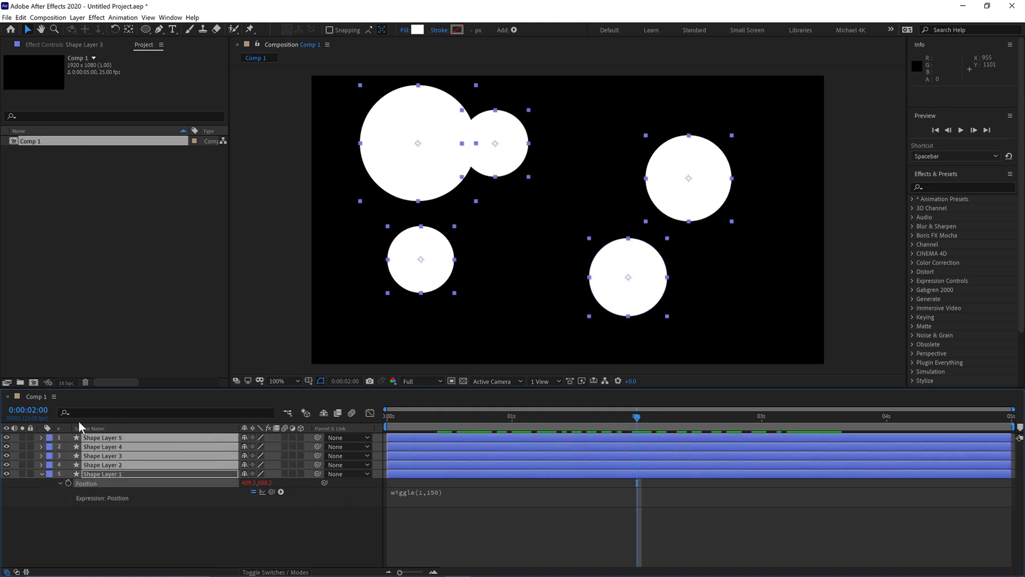
{"action": "key", "text": "p"}
{"action": "left_click", "coordinate": [69, 446]}
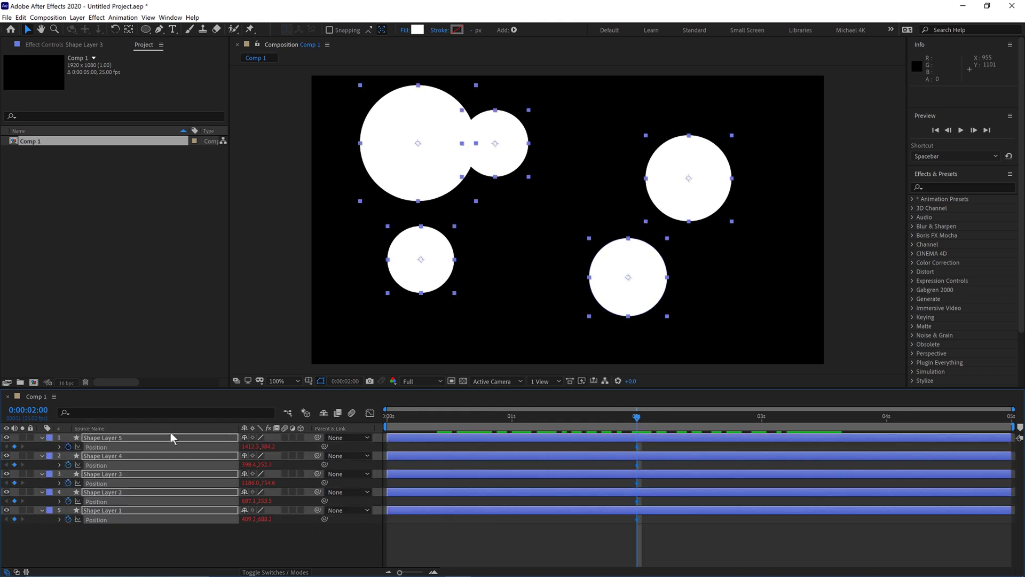
At 0:00:03:00, drag all five circles together into an overlapping cluster mid-frame.
{"action": "left_click", "coordinate": [762, 420]}
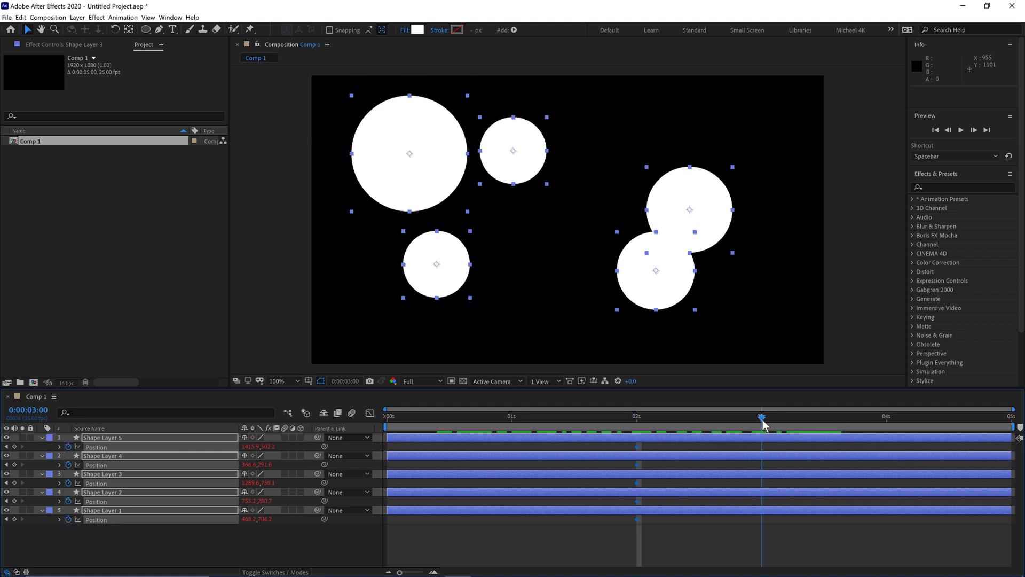
{"action": "left_click", "coordinate": [807, 265]}
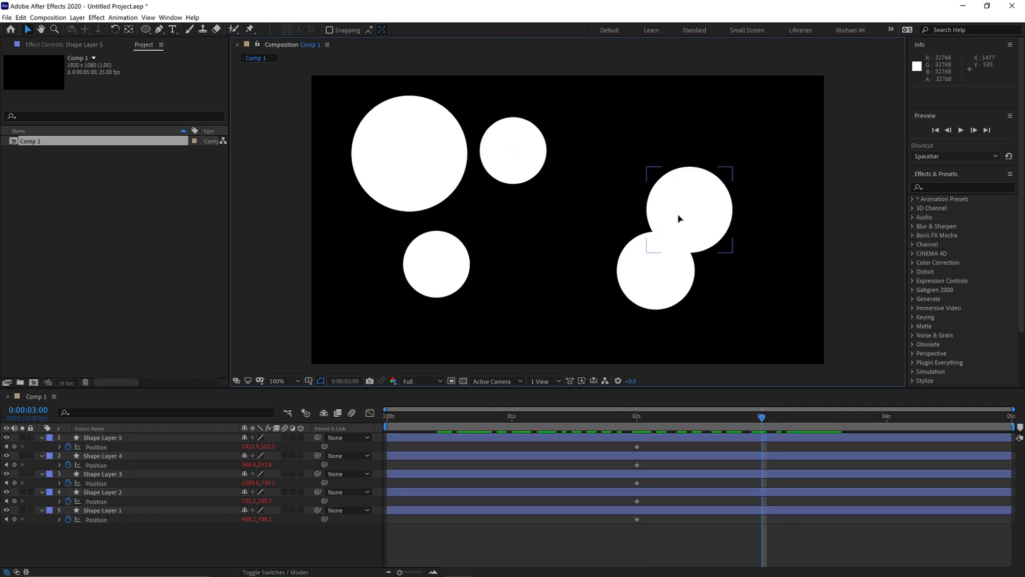
{"action": "left_click_drag", "start_coordinate": [694, 218], "coordinate": [565, 217]}
{"action": "left_click_drag", "start_coordinate": [648, 264], "coordinate": [560, 222]}
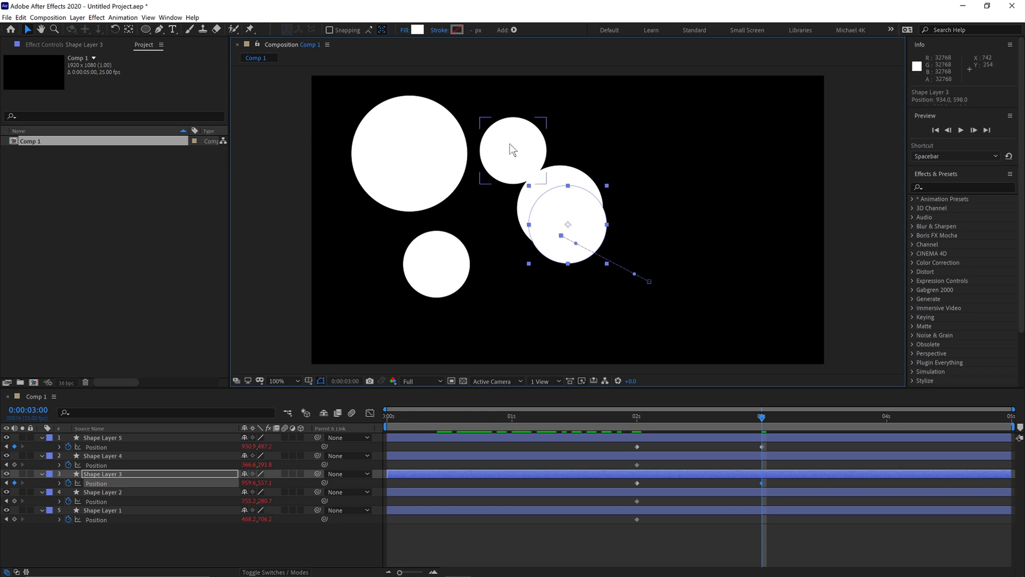
{"action": "left_click_drag", "start_coordinate": [511, 154], "coordinate": [570, 179]}
{"action": "left_click_drag", "start_coordinate": [418, 145], "coordinate": [553, 186]}
{"action": "left_click_drag", "start_coordinate": [442, 262], "coordinate": [540, 230]}
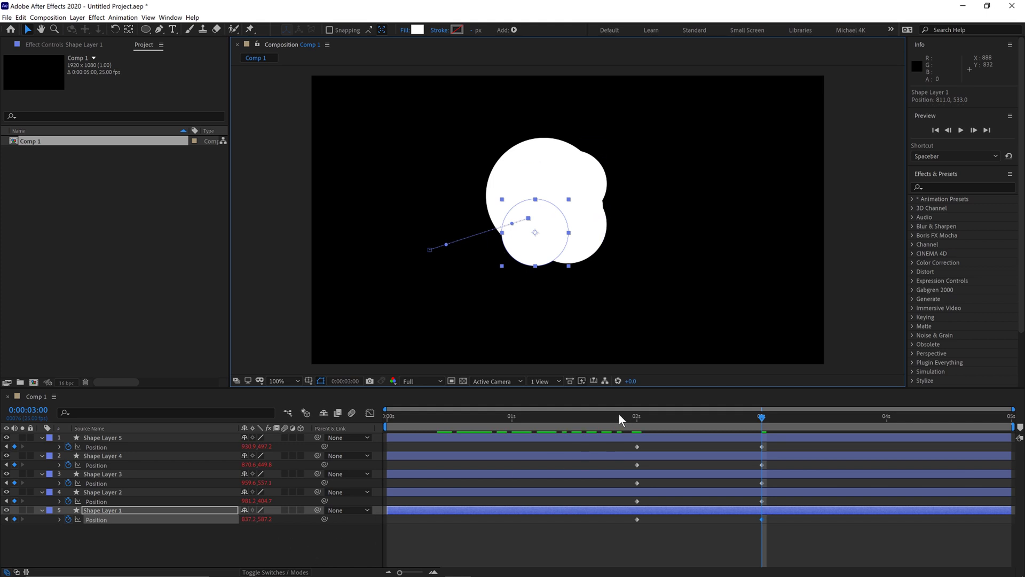
{"action": "left_click_drag", "start_coordinate": [625, 416], "coordinate": [777, 417]}
{"action": "left_click", "coordinate": [197, 544]}
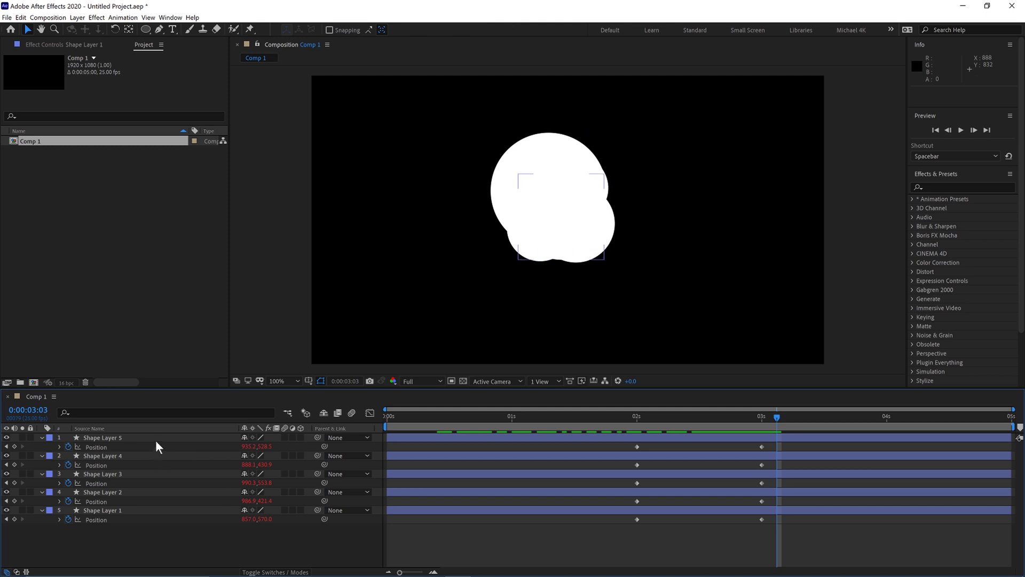
Add a new adjustment layer above Shape Layer 5.
{"action": "left_click", "coordinate": [155, 437]}
{"action": "left_click", "coordinate": [77, 17]}
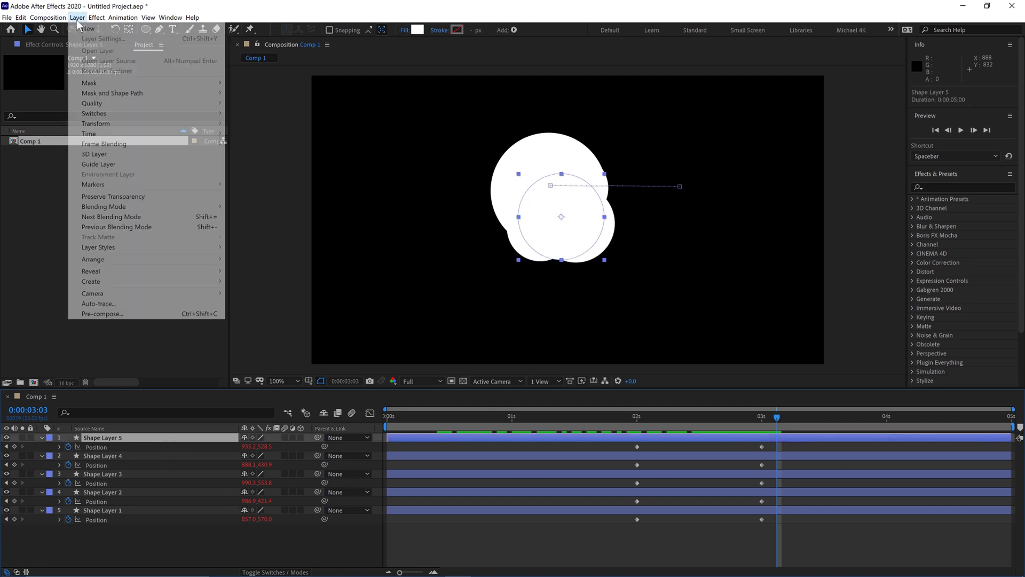
{"action": "mouse_move", "coordinate": [88, 28]}
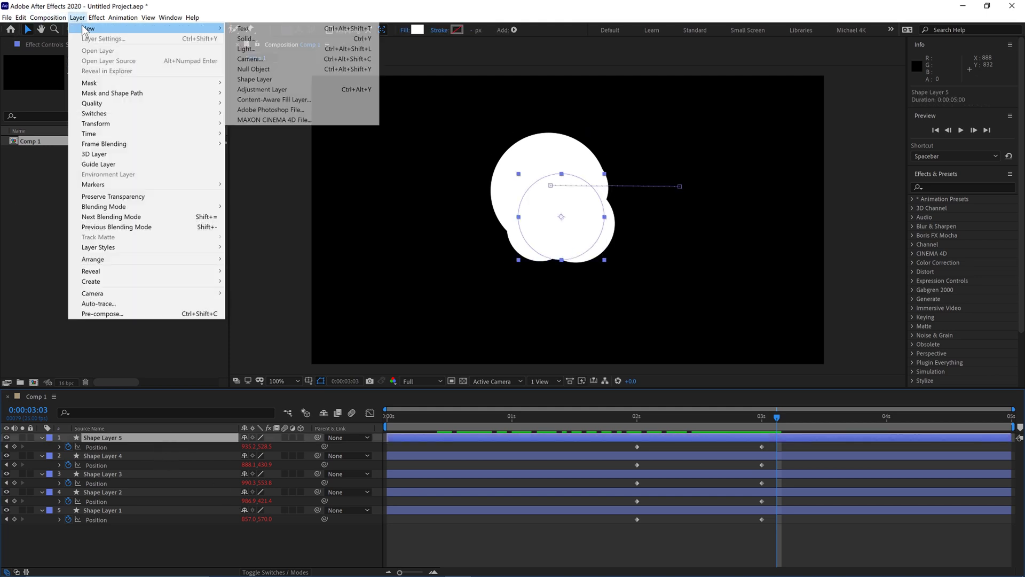
{"action": "left_click", "coordinate": [294, 90]}
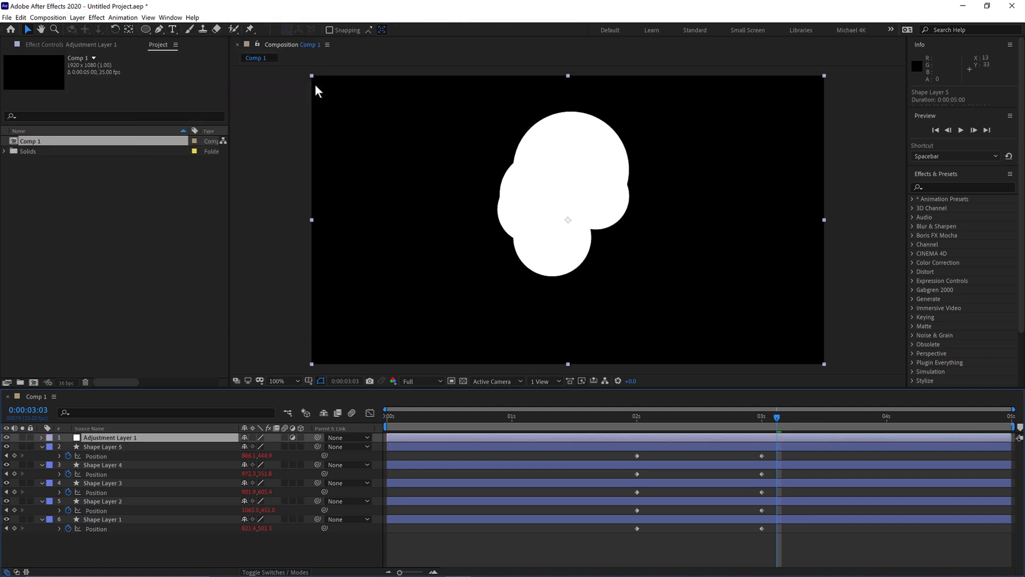
Apply Gaussian Blur to the adjustment layer with Blurriness 60.
{"action": "left_click", "coordinate": [962, 188]}
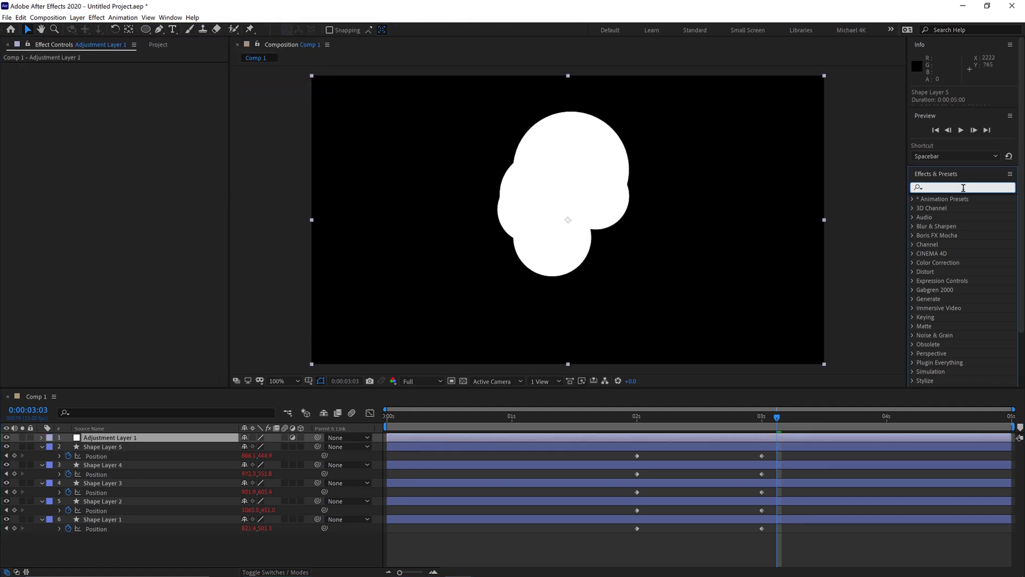
{"action": "type", "text": "blur"}
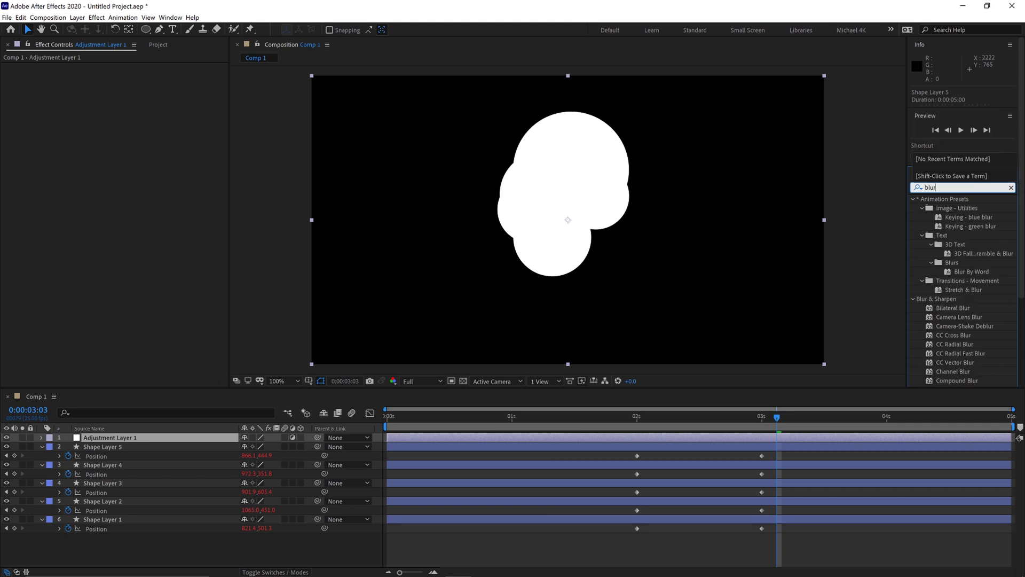
{"action": "scroll", "coordinate": [970, 331], "scroll_direction": "down", "scroll_amount": 2}
{"action": "scroll", "coordinate": [979, 301], "scroll_direction": "down", "scroll_amount": 1}
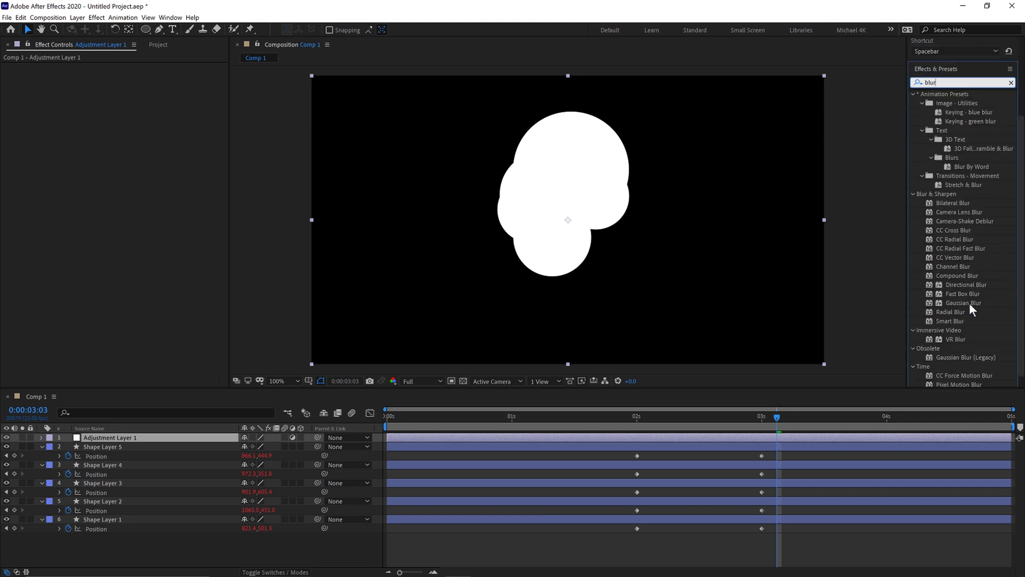
{"action": "left_click_drag", "start_coordinate": [969, 302], "coordinate": [176, 438]}
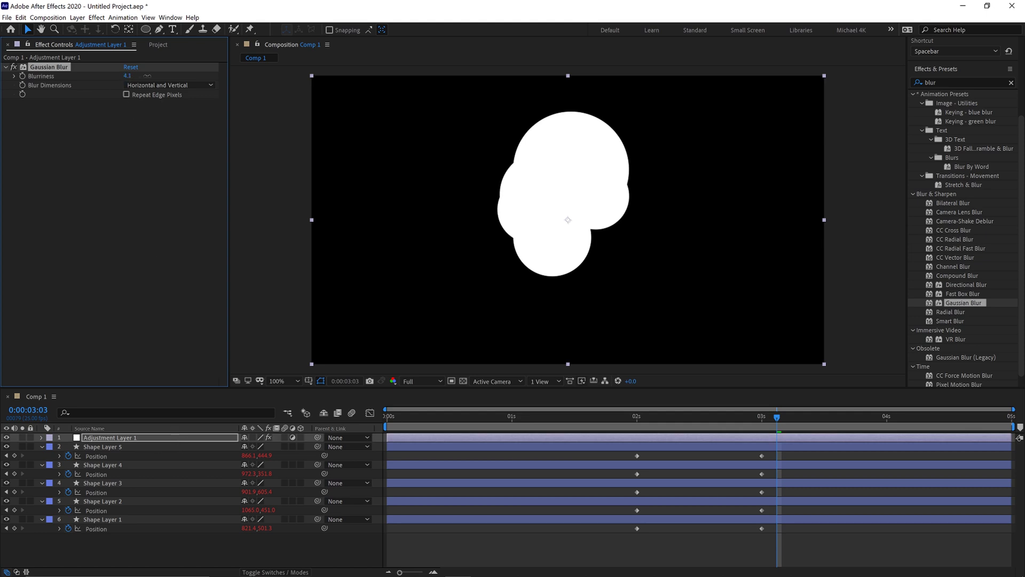
{"action": "left_click_drag", "start_coordinate": [128, 76], "coordinate": [155, 76]}
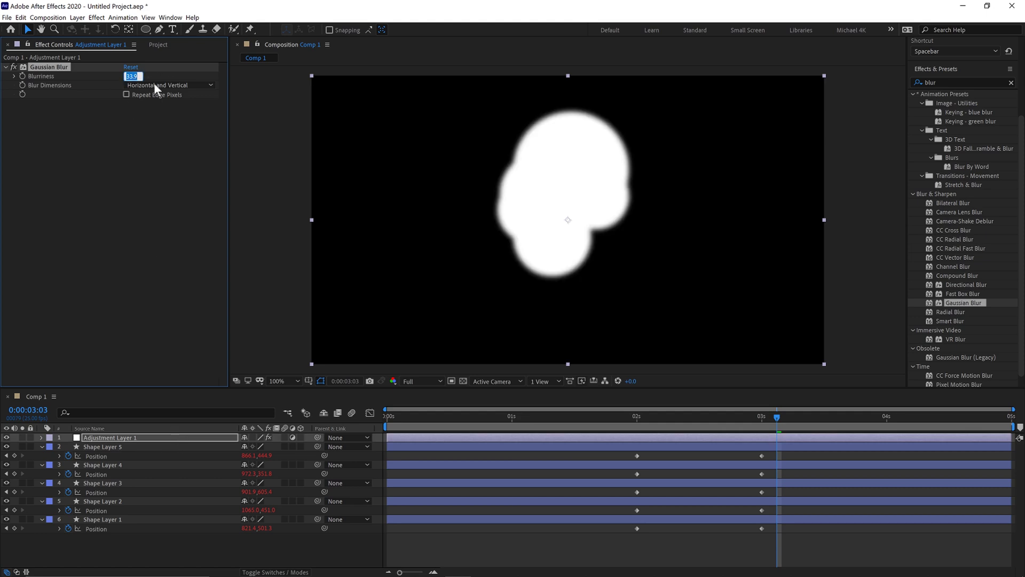
{"action": "type", "text": "60"}
{"action": "key", "text": "Return"}
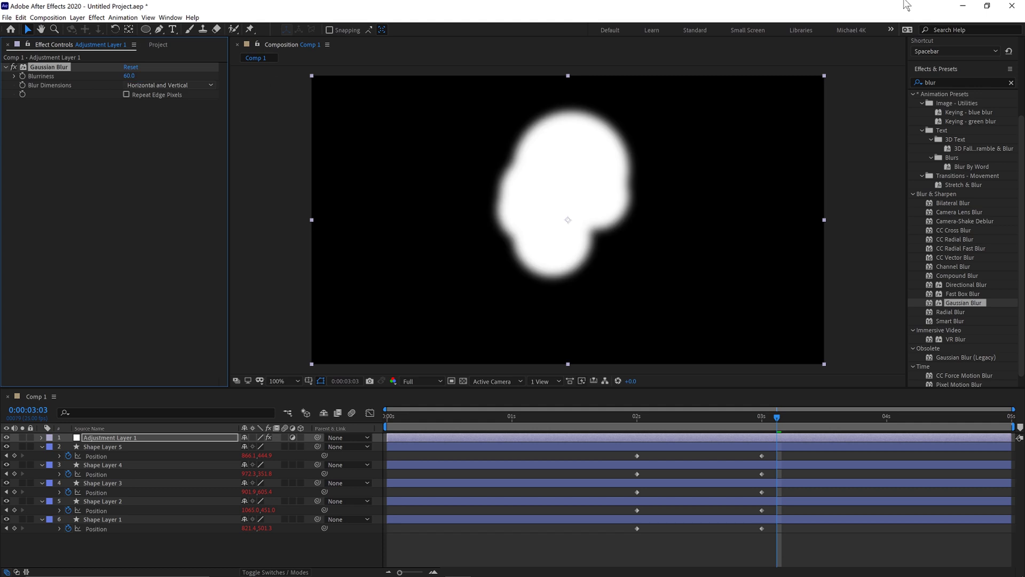
Add Matte Choker to the adjustment layer, placed below Gaussian Blur.
{"action": "left_click", "coordinate": [956, 82]}
{"action": "type", "text": "matt"}
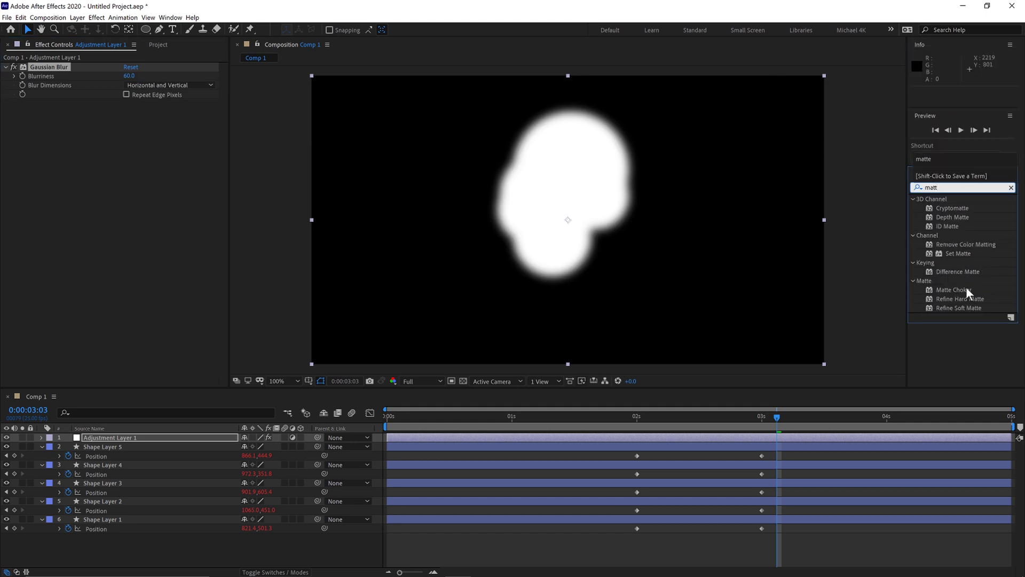
{"action": "left_click_drag", "start_coordinate": [967, 290], "coordinate": [82, 162]}
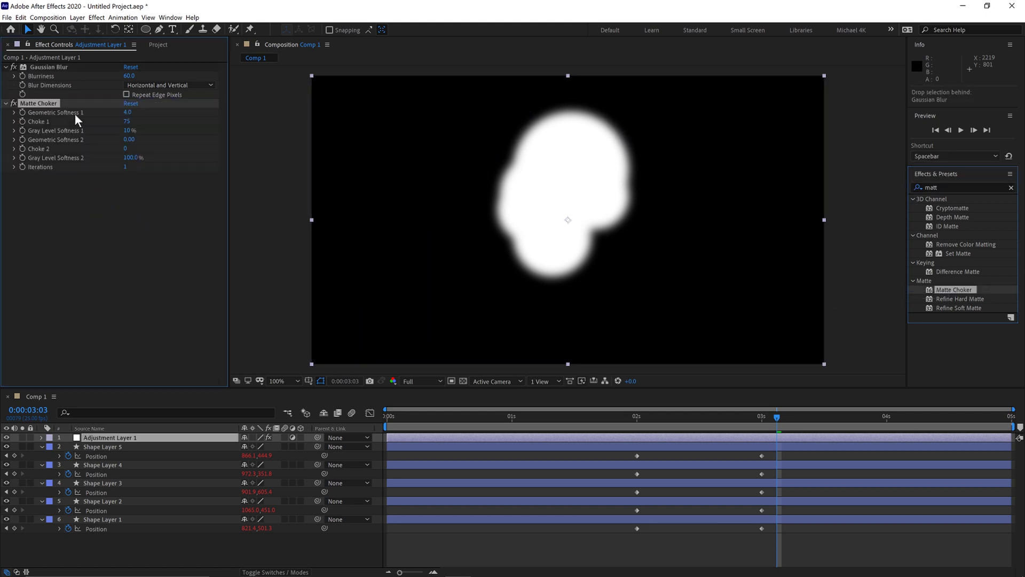
{"action": "mouse_move", "coordinate": [688, 415]}
{"action": "left_mouse_down"}
{"action": "mouse_move", "coordinate": [709, 416]}
{"action": "mouse_move", "coordinate": [689, 423]}
{"action": "mouse_move", "coordinate": [690, 408]}
{"action": "left_mouse_up"}
Set Matte Choker's Gray Level Softness 1 to 5%, checking the blob edges up close.
{"action": "key", "text": "period"}
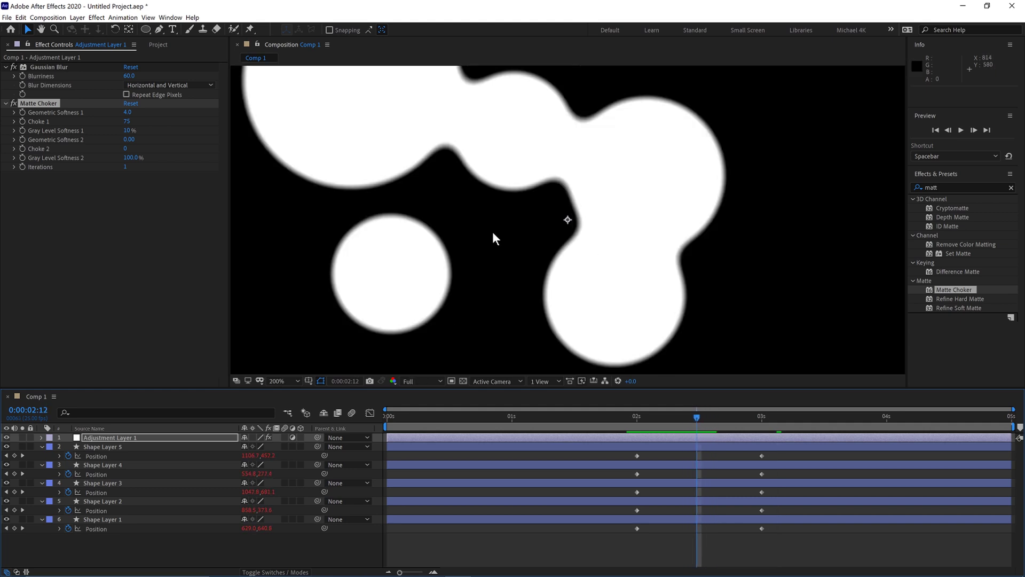
{"action": "left_click_drag", "start_coordinate": [508, 188], "coordinate": [555, 258]}
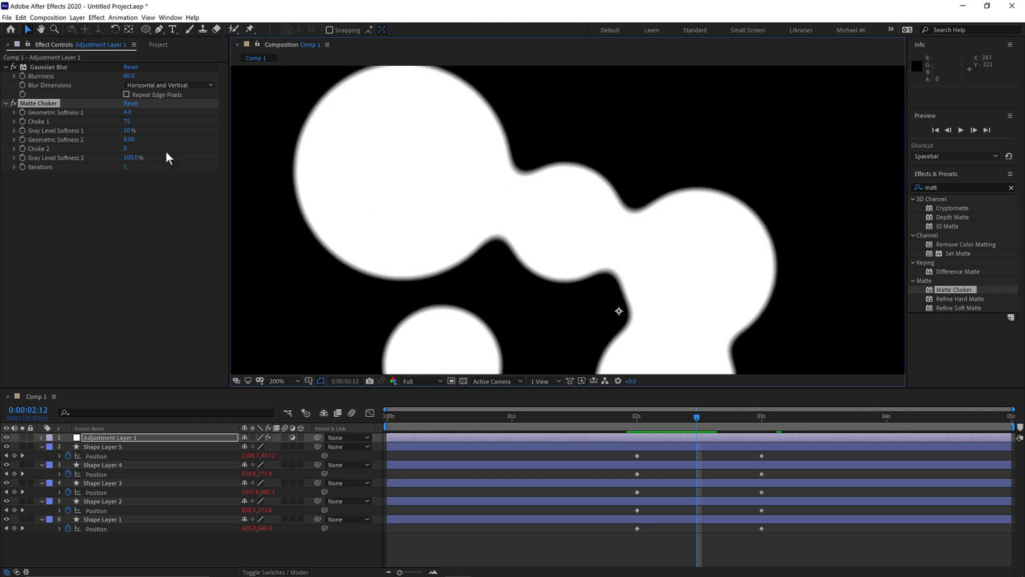
{"action": "left_click", "coordinate": [127, 132]}
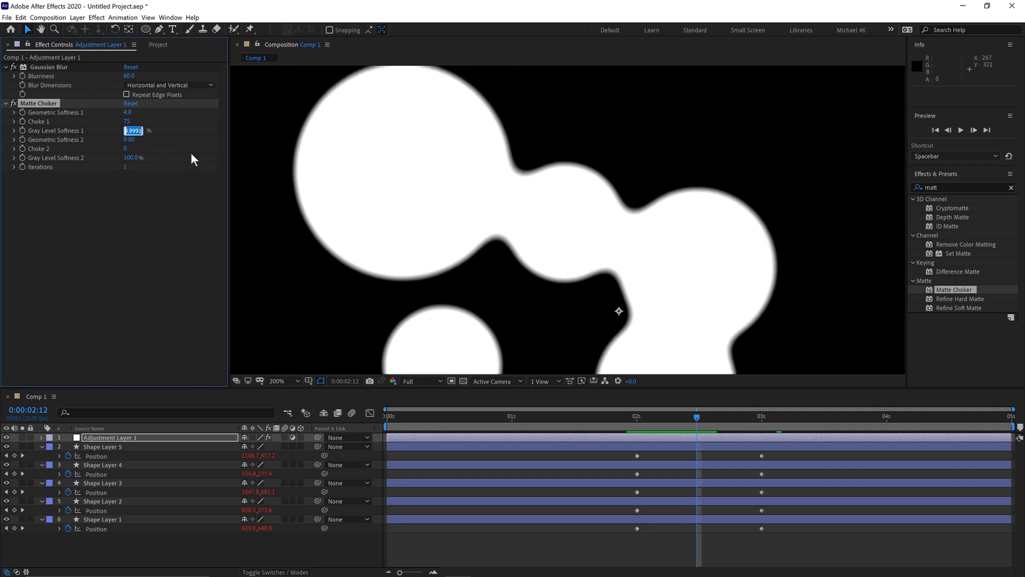
{"action": "type", "text": "5"}
{"action": "key", "text": "Return"}
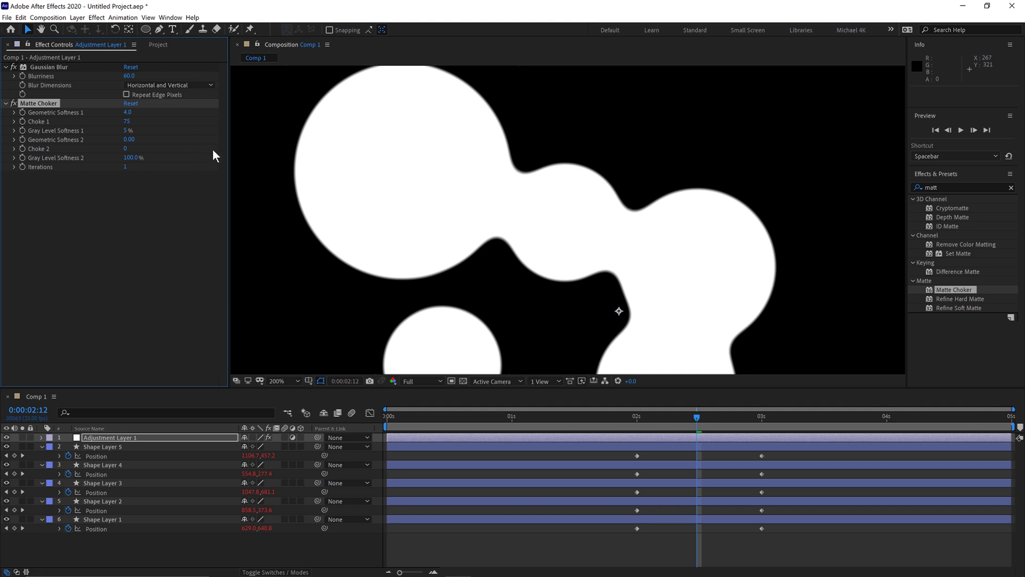
{"action": "key", "text": "alt+slash"}
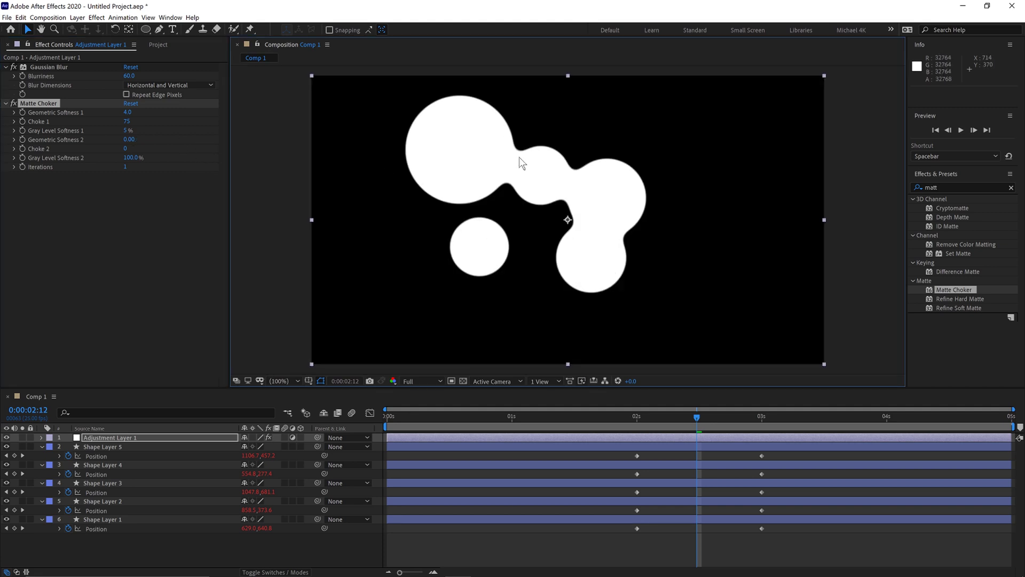
Apply Easy Ease to all the circles' Position keyframes.
{"action": "key", "text": "space"}
{"action": "left_click_drag", "start_coordinate": [820, 551], "coordinate": [598, 454]}
{"action": "right_click", "coordinate": [637, 459]}
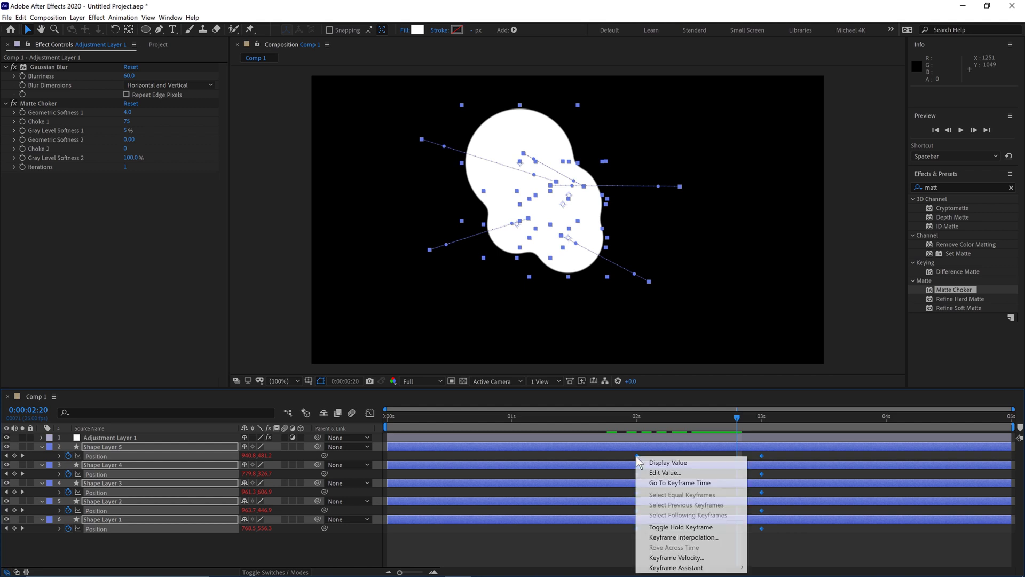
{"action": "mouse_move", "coordinate": [726, 567]}
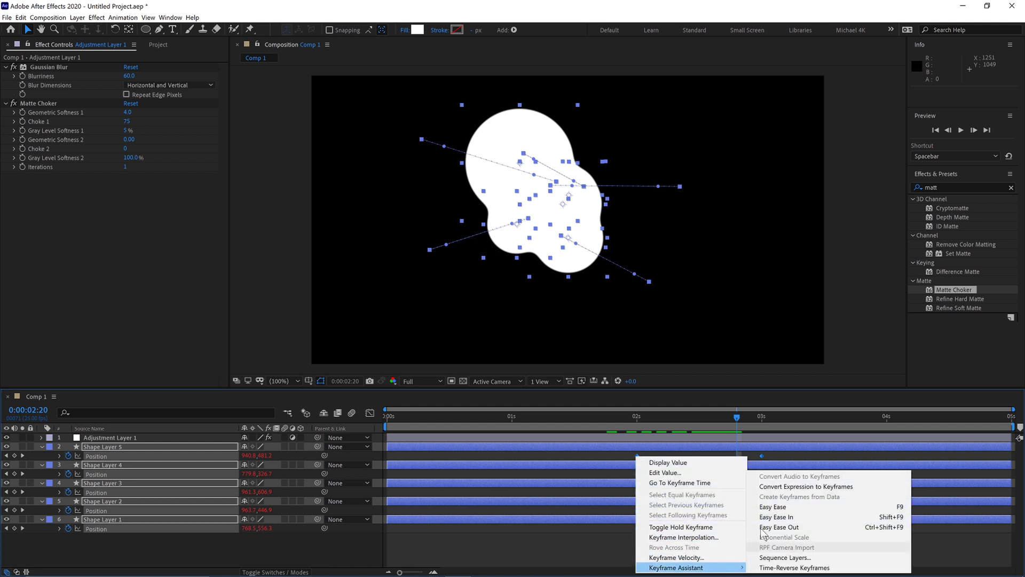
{"action": "left_click", "coordinate": [774, 508]}
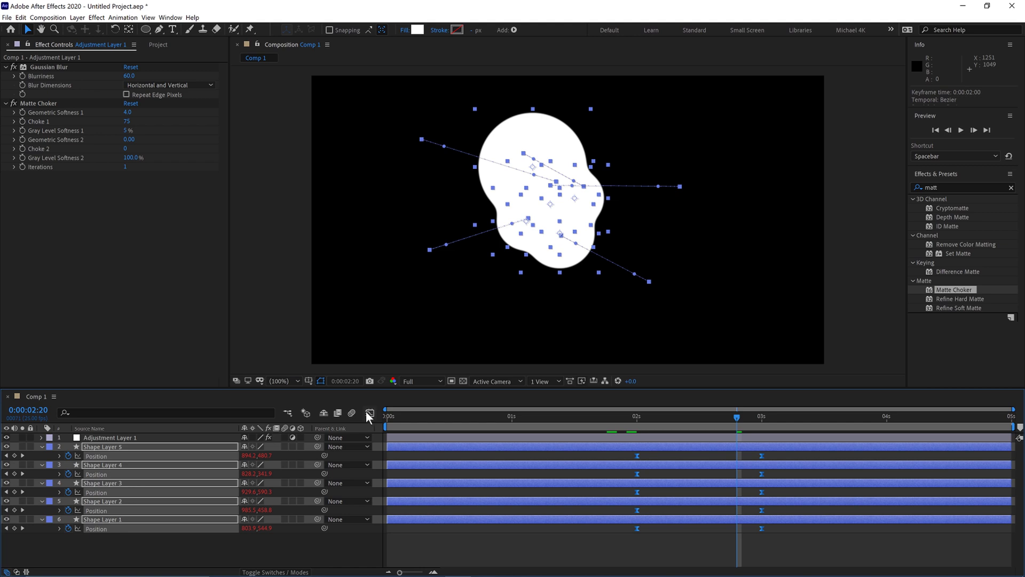
In the Graph Editor, select the 2-second keyframes, then preview from 0:00:01:18.
{"action": "left_click", "coordinate": [369, 412]}
{"action": "left_click_drag", "start_coordinate": [605, 517], "coordinate": [676, 539]}
{"action": "left_click_drag", "start_coordinate": [626, 417], "coordinate": [602, 417]}
{"action": "key", "text": "space"}
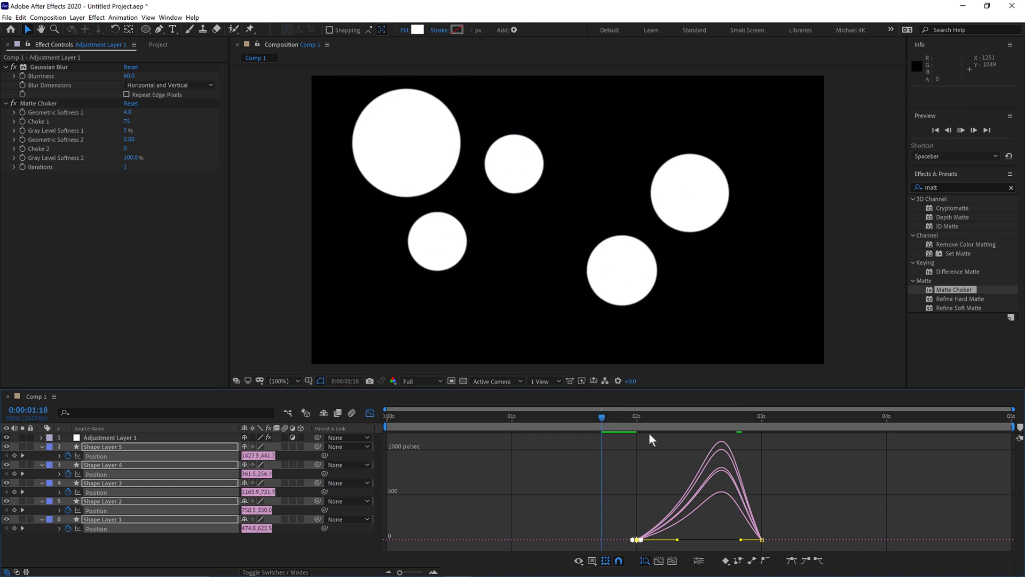